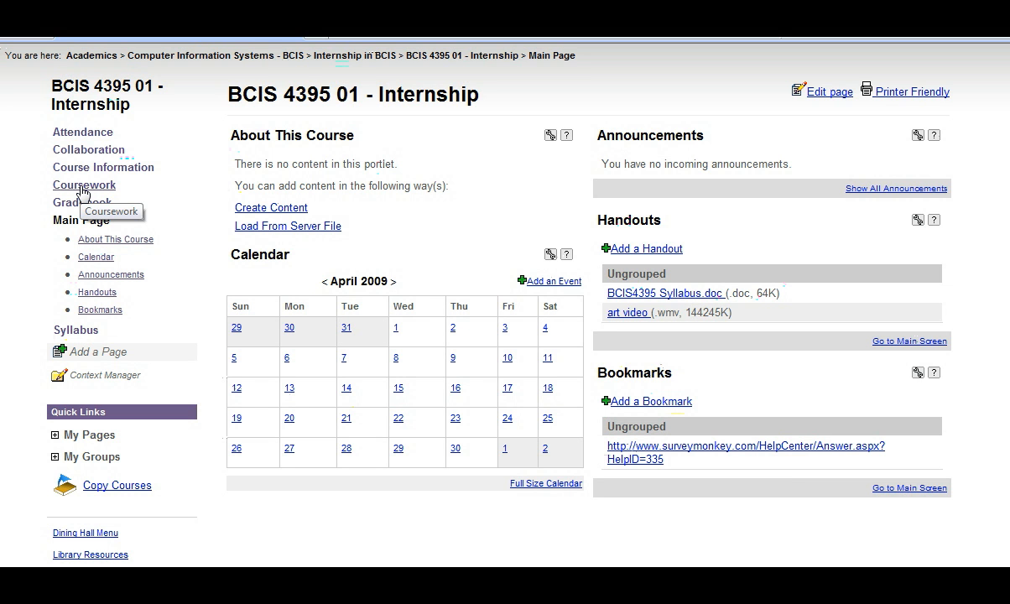
Start a new assignment under Exam in the coursework, name it "Exam Section I" and set its format to Online
{"action": "left_click", "coordinate": [83, 186]}
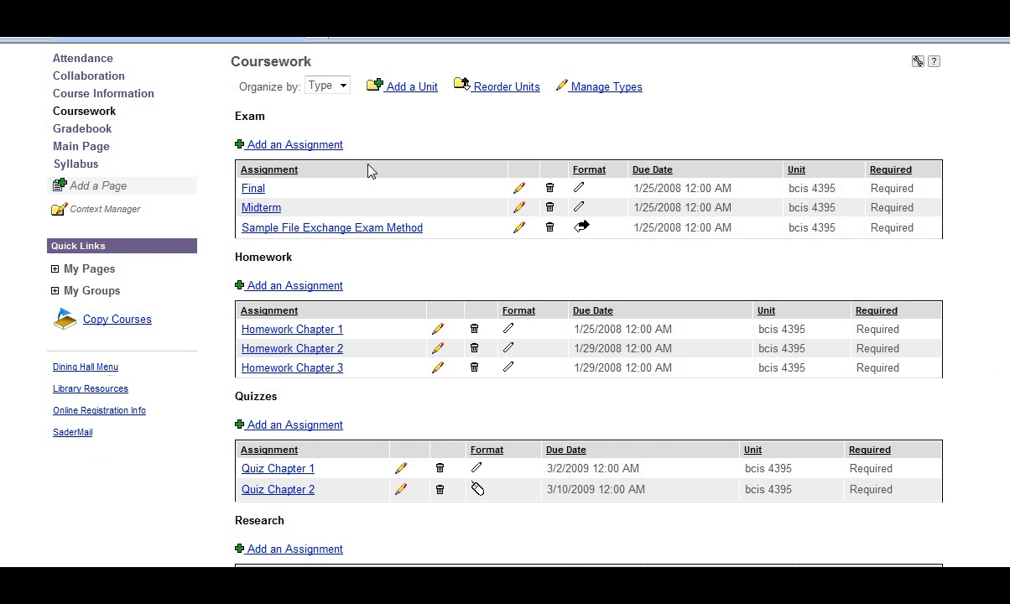
{"action": "left_click", "coordinate": [317, 153]}
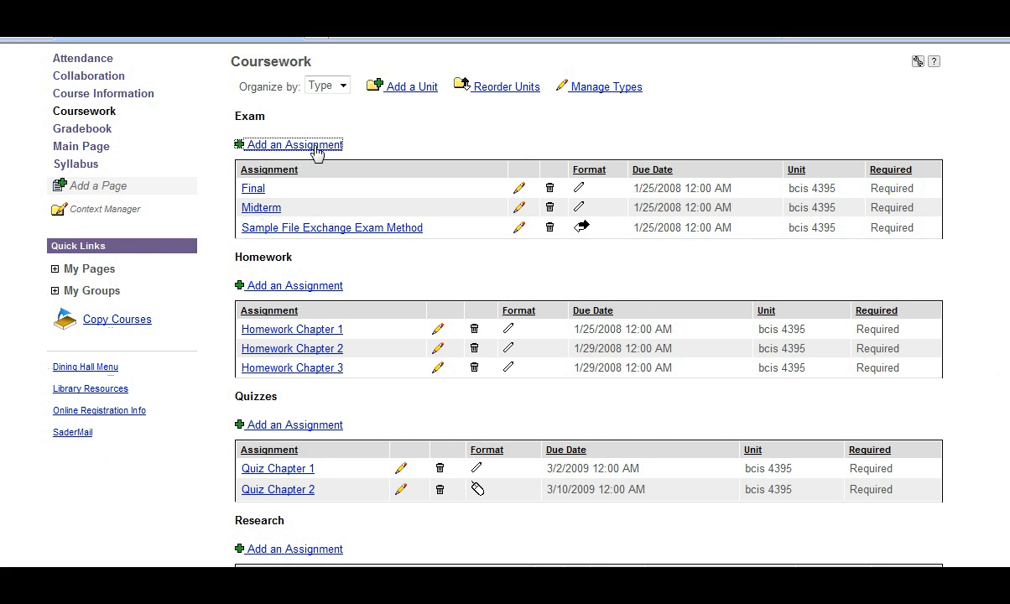
{"action": "type", "text": "on "}
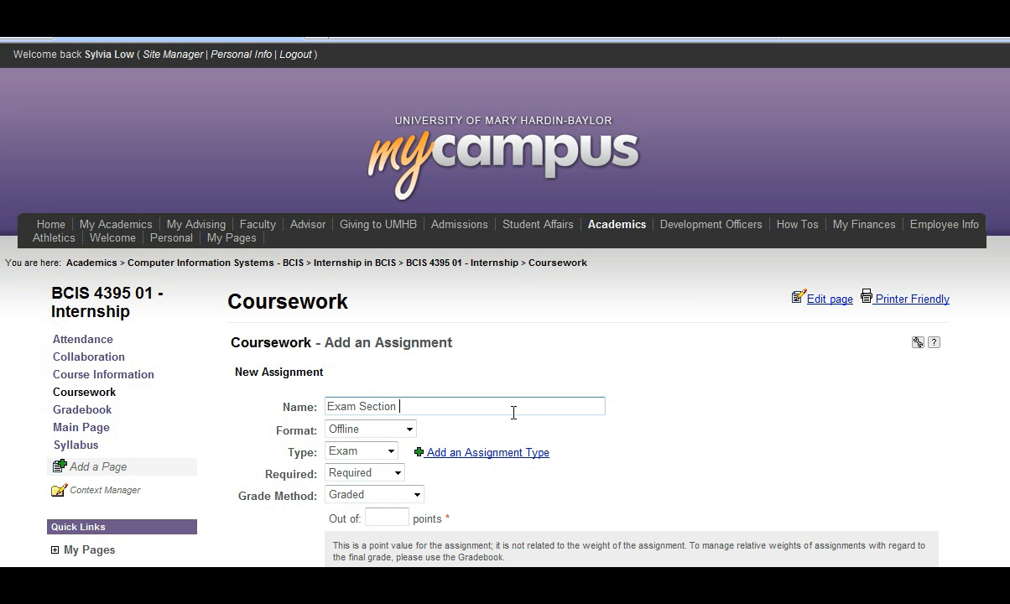
{"action": "type", "text": "I"}
{"action": "left_click", "coordinate": [411, 431]}
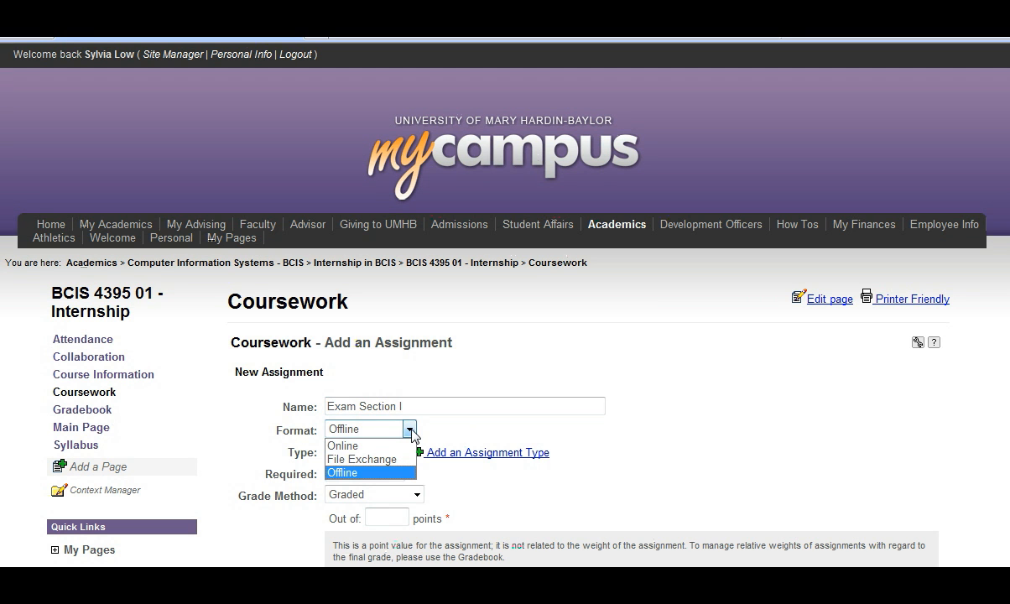
{"action": "left_click", "coordinate": [343, 447]}
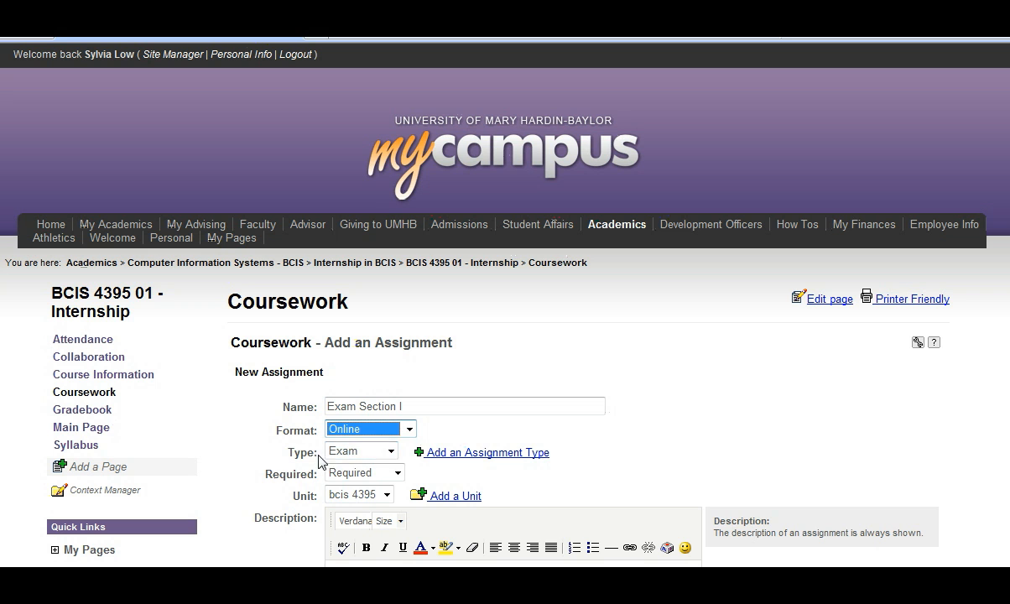
Keep Exam as the assignment type and Required as its requirement, and place the cursor in the description
{"action": "left_click", "coordinate": [391, 453]}
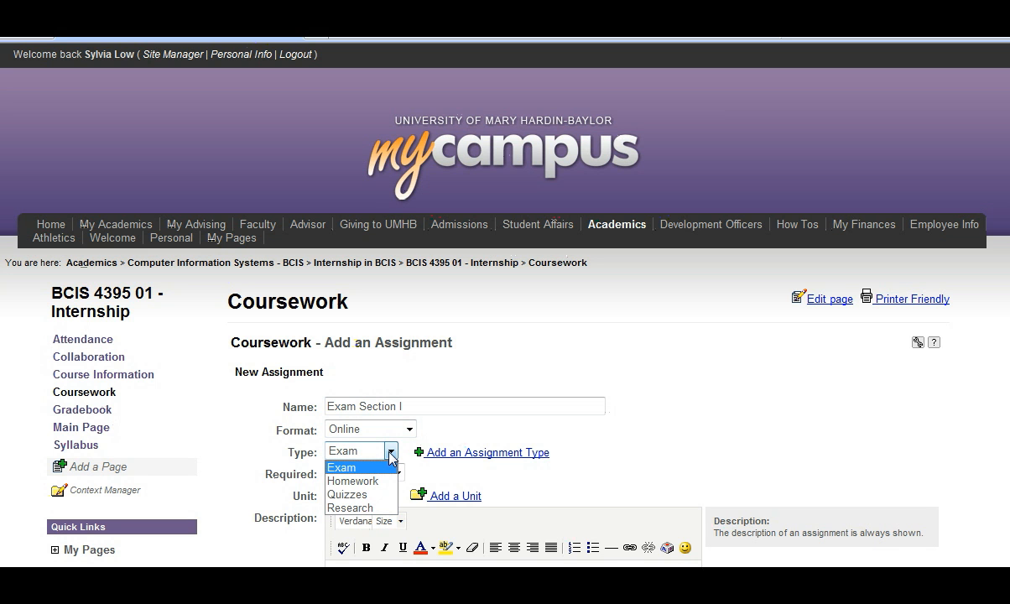
{"action": "left_click", "coordinate": [391, 453]}
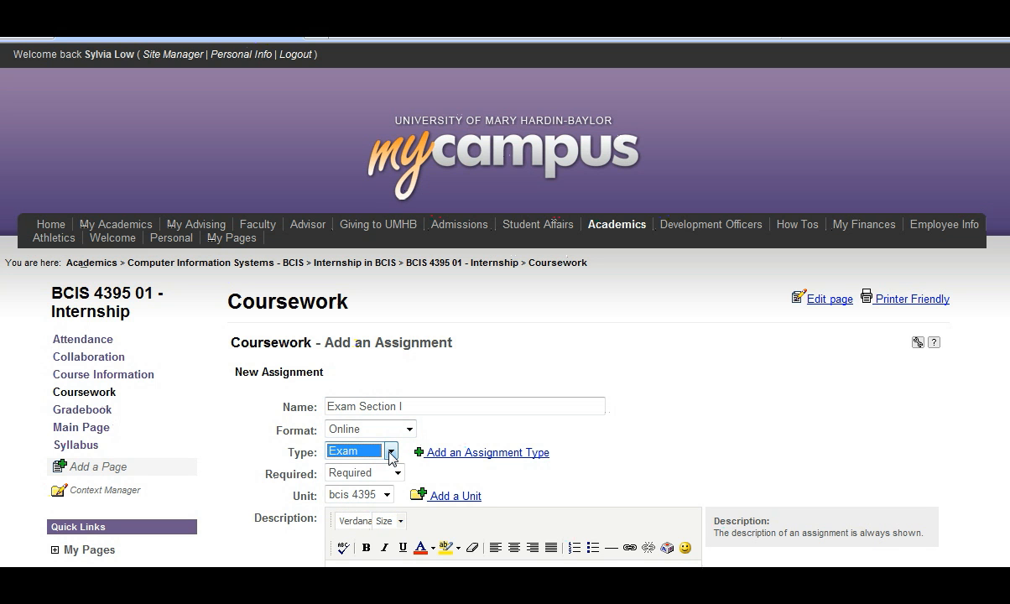
{"action": "left_click", "coordinate": [397, 474]}
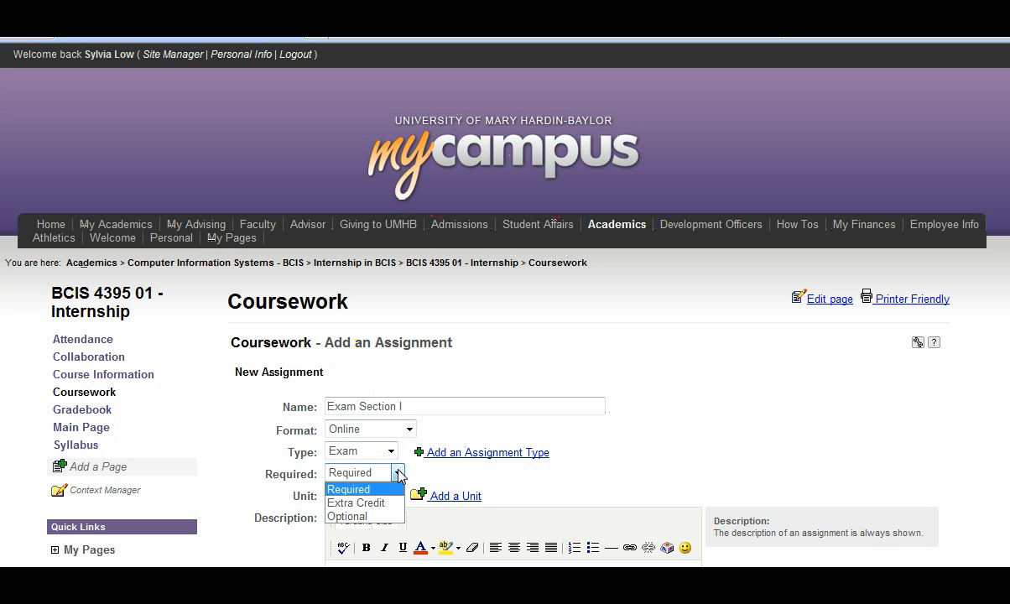
{"action": "scroll", "coordinate": [387, 346], "scroll_direction": "down", "scroll_amount": 3}
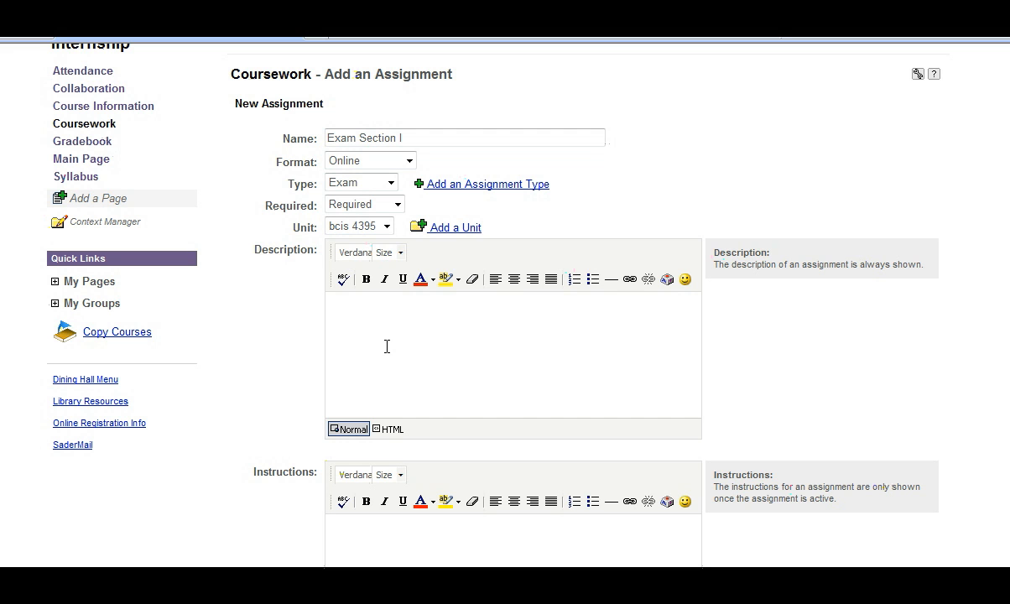
{"action": "left_click", "coordinate": [346, 322]}
Set the assignment's Show Grade option to "As soon as grade is available"
{"action": "scroll", "coordinate": [347, 322], "scroll_direction": "down", "scroll_amount": 4}
{"action": "left_click", "coordinate": [611, 329]}
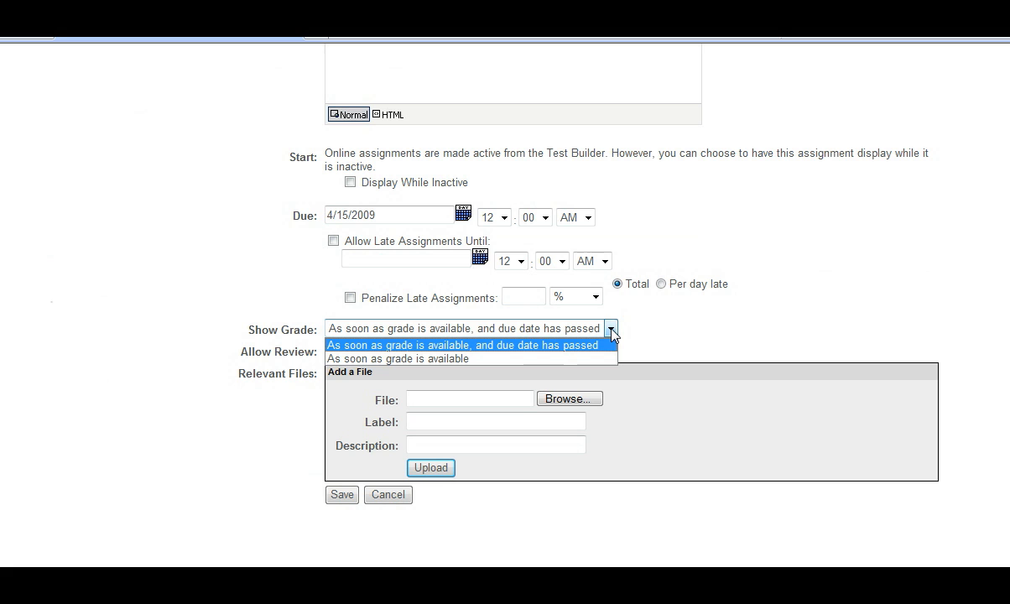
{"action": "left_click", "coordinate": [417, 359]}
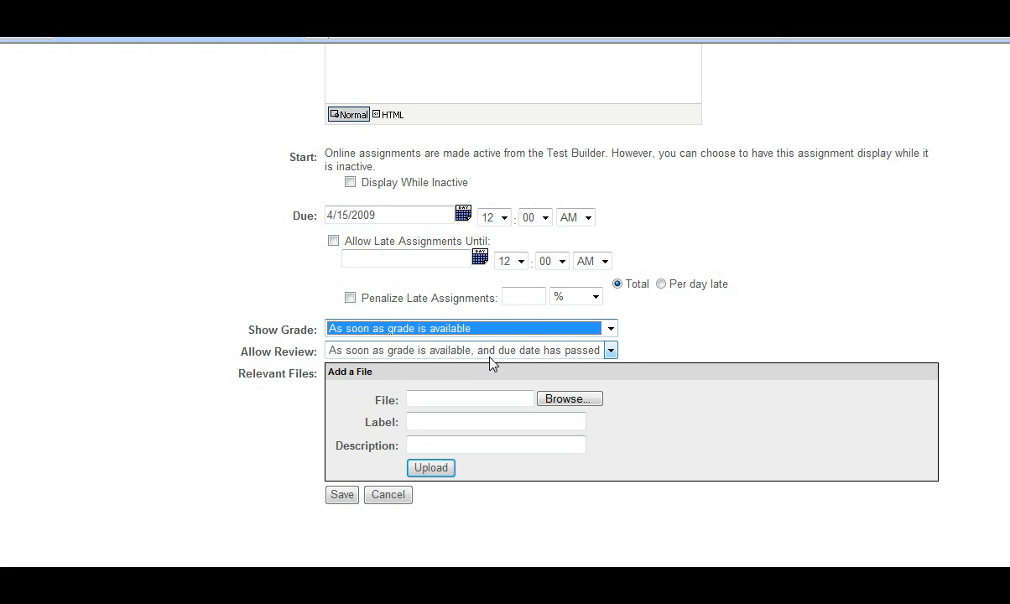
{"action": "left_click", "coordinate": [611, 329]}
{"action": "left_click", "coordinate": [416, 359]}
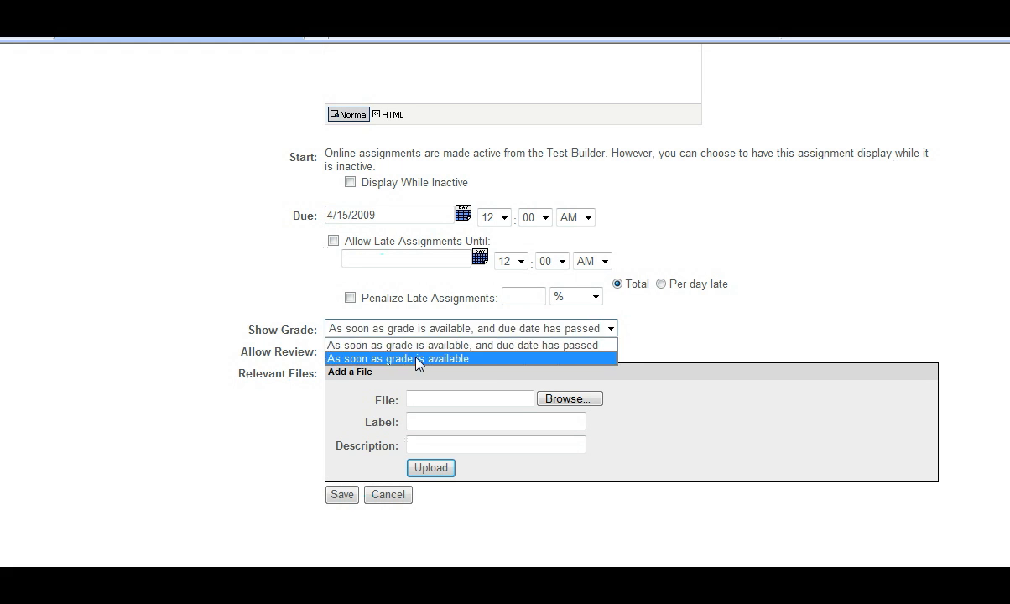
{"action": "left_click", "coordinate": [417, 360]}
Keep Allow Review at "As soon as grade is available, and due date has passed" and save the assignment
{"action": "left_click", "coordinate": [612, 351]}
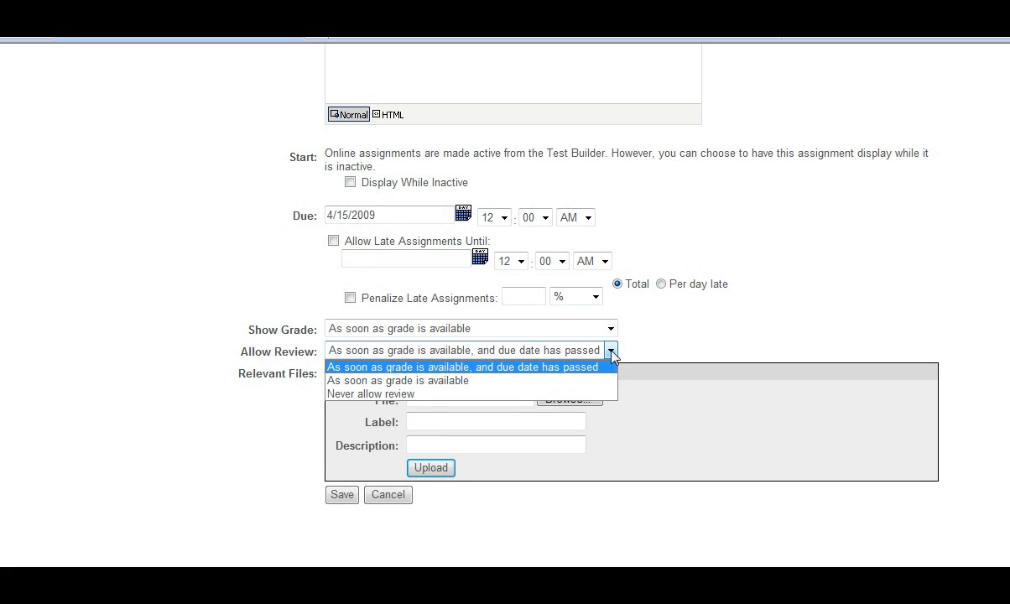
{"action": "left_click", "coordinate": [612, 352]}
{"action": "left_click", "coordinate": [612, 353]}
{"action": "left_click", "coordinate": [403, 489]}
{"action": "left_click", "coordinate": [337, 499]}
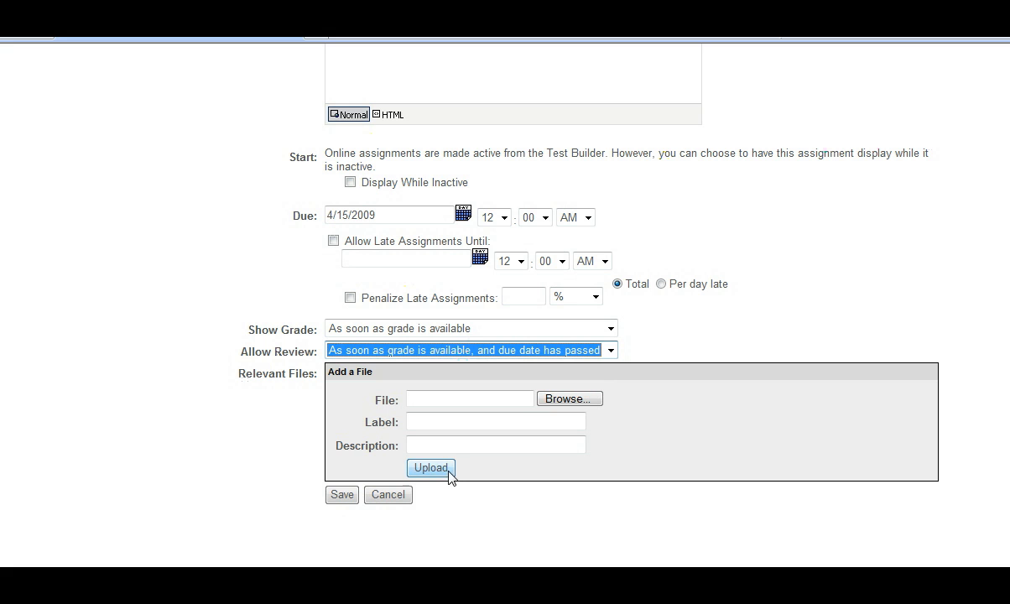
{"action": "left_click", "coordinate": [339, 500]}
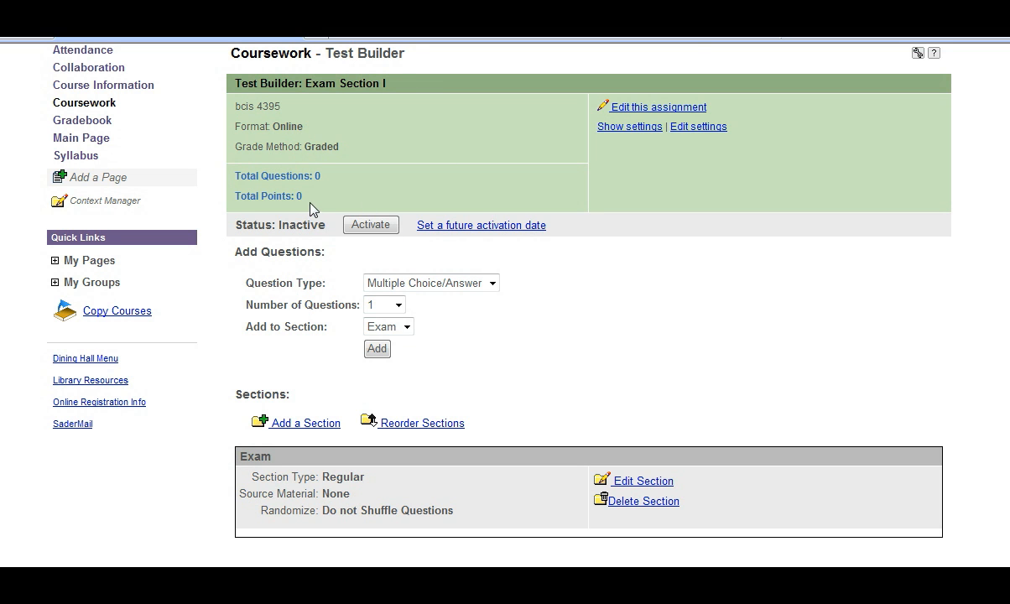
{"action": "left_click", "coordinate": [490, 227]}
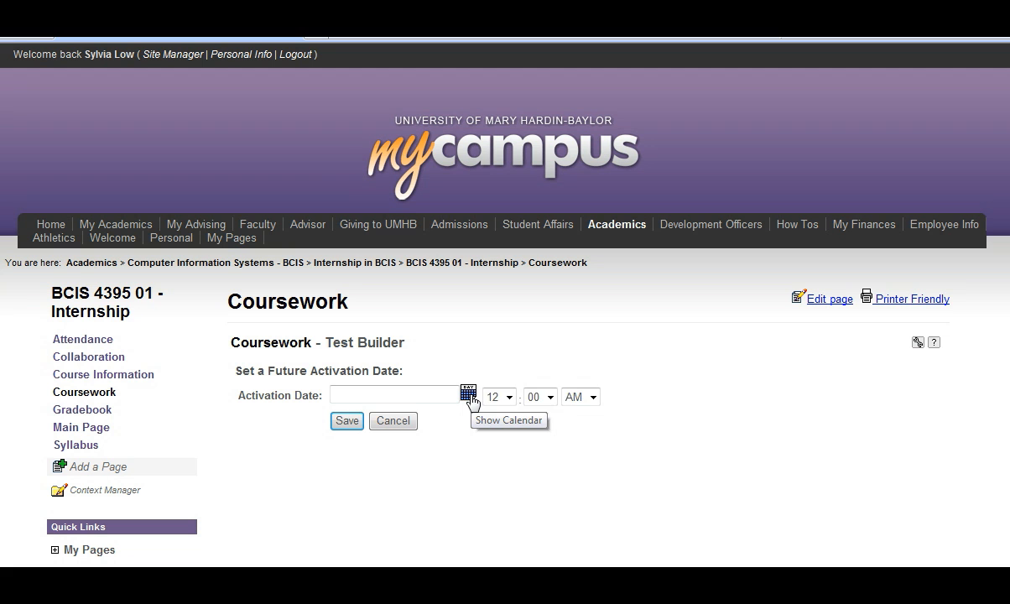
{"action": "left_click", "coordinate": [469, 393]}
{"action": "left_click", "coordinate": [395, 422]}
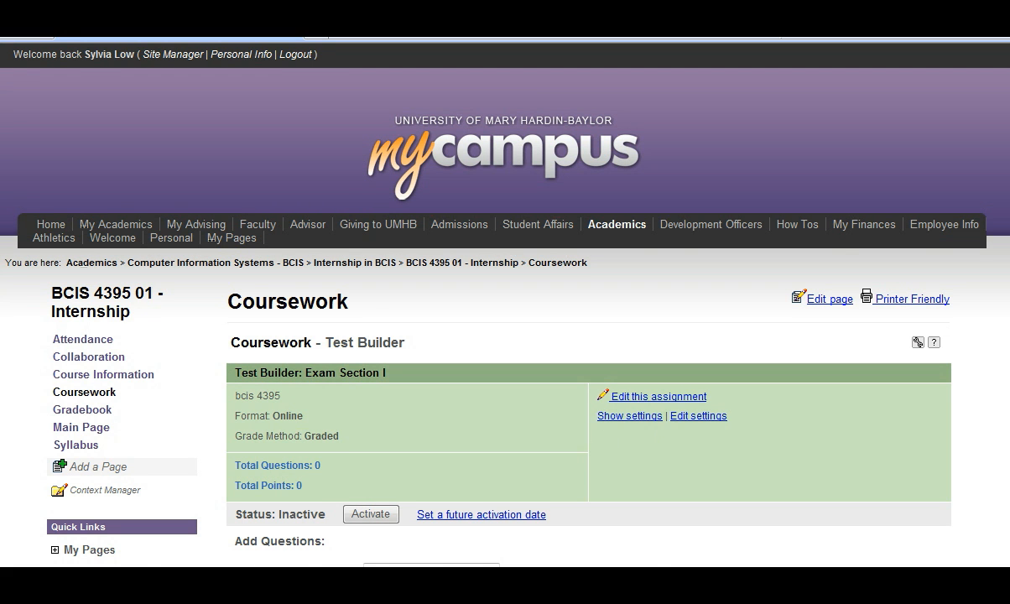
Add three Multiple Choice/Answer questions to the Exam section of the test
{"action": "scroll", "coordinate": [492, 262], "scroll_direction": "down", "scroll_amount": 3}
{"action": "left_click", "coordinate": [492, 258]}
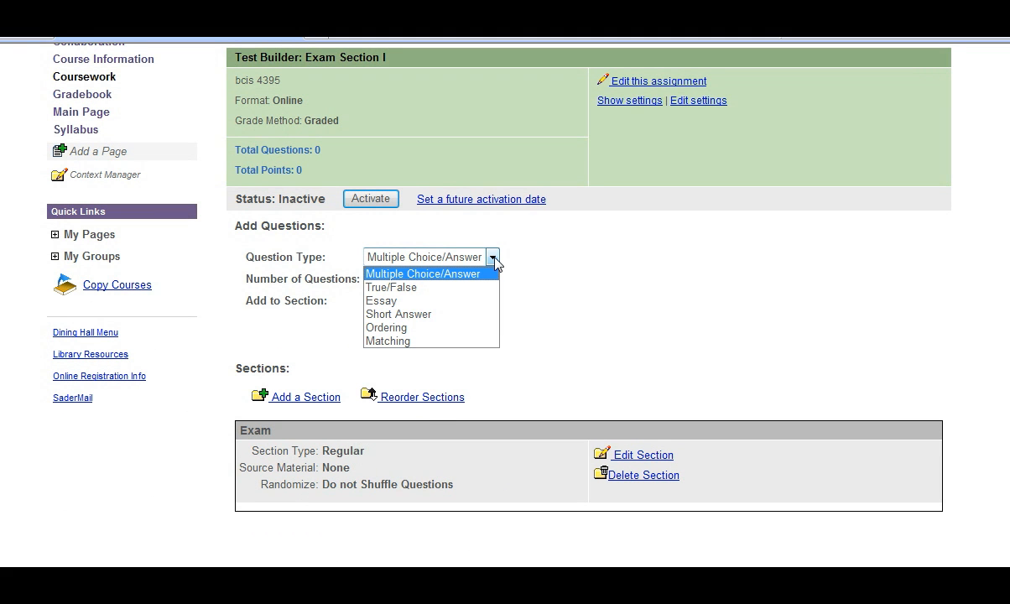
{"action": "left_click", "coordinate": [466, 273]}
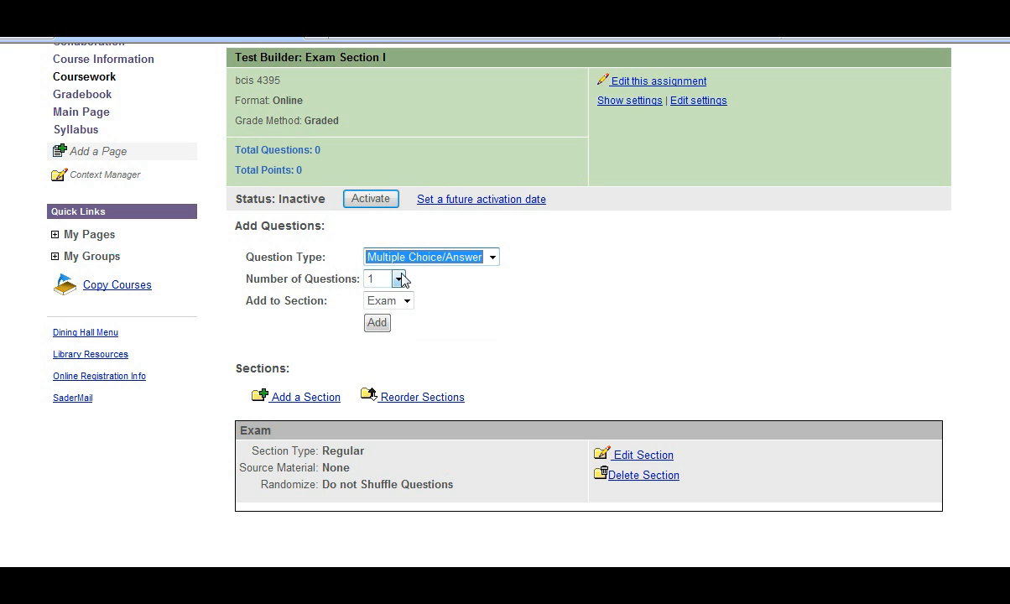
{"action": "left_click", "coordinate": [399, 280]}
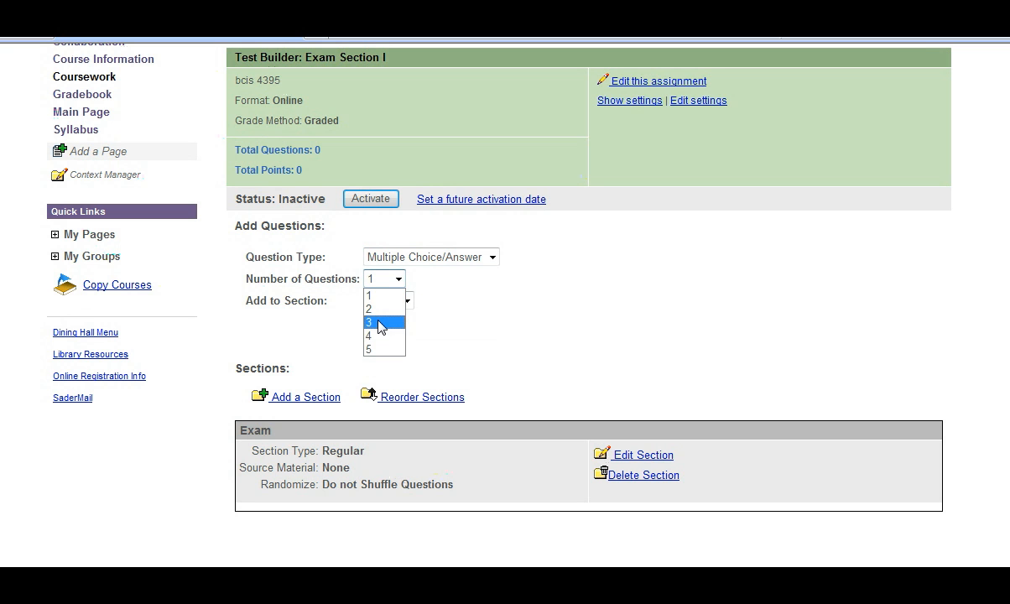
{"action": "left_click", "coordinate": [380, 323]}
{"action": "left_click", "coordinate": [407, 302]}
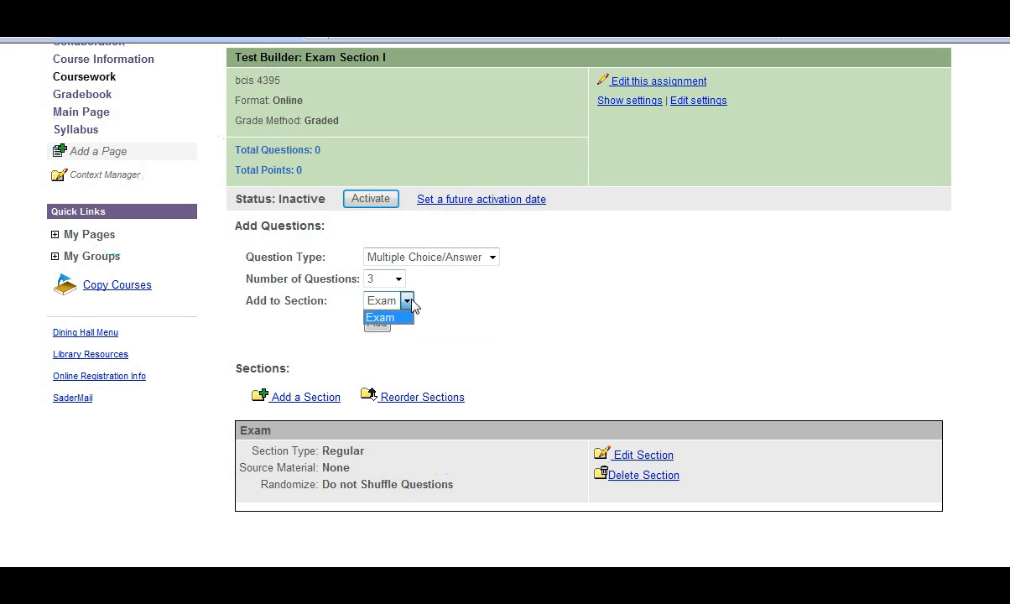
{"action": "left_click", "coordinate": [408, 302]}
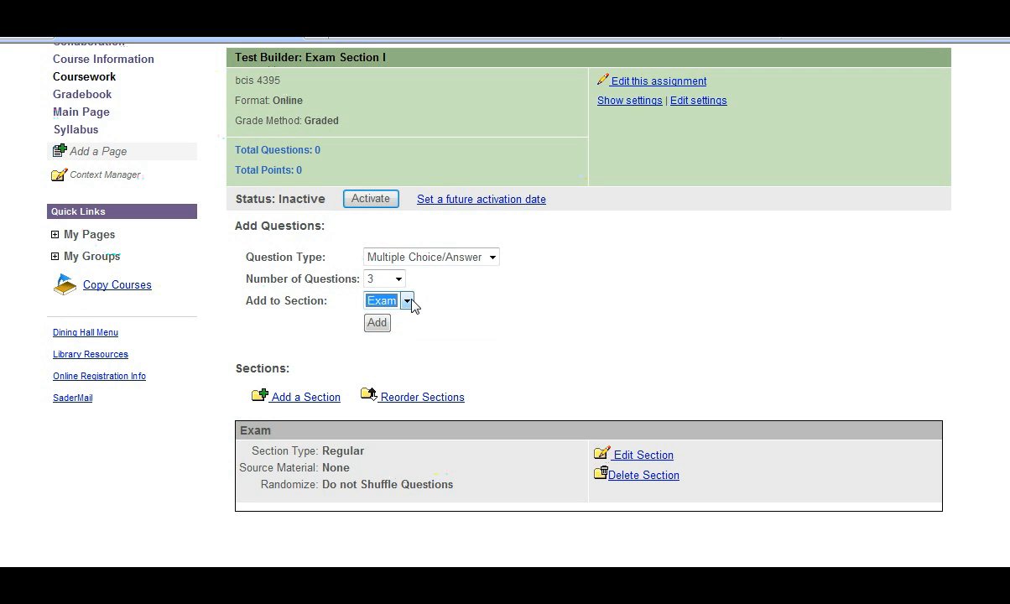
{"action": "left_click", "coordinate": [378, 326]}
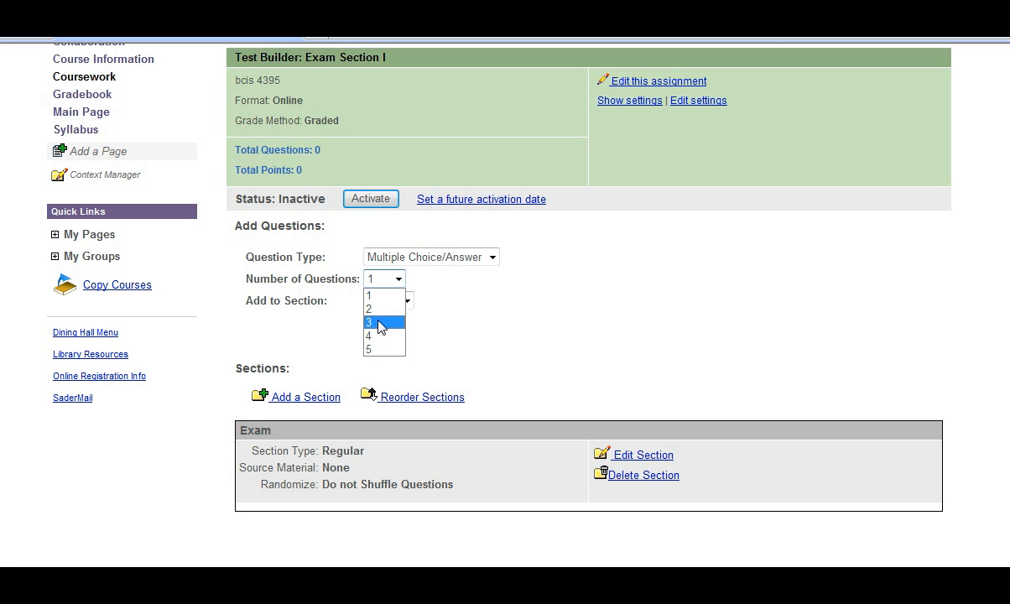
{"action": "left_click", "coordinate": [378, 323]}
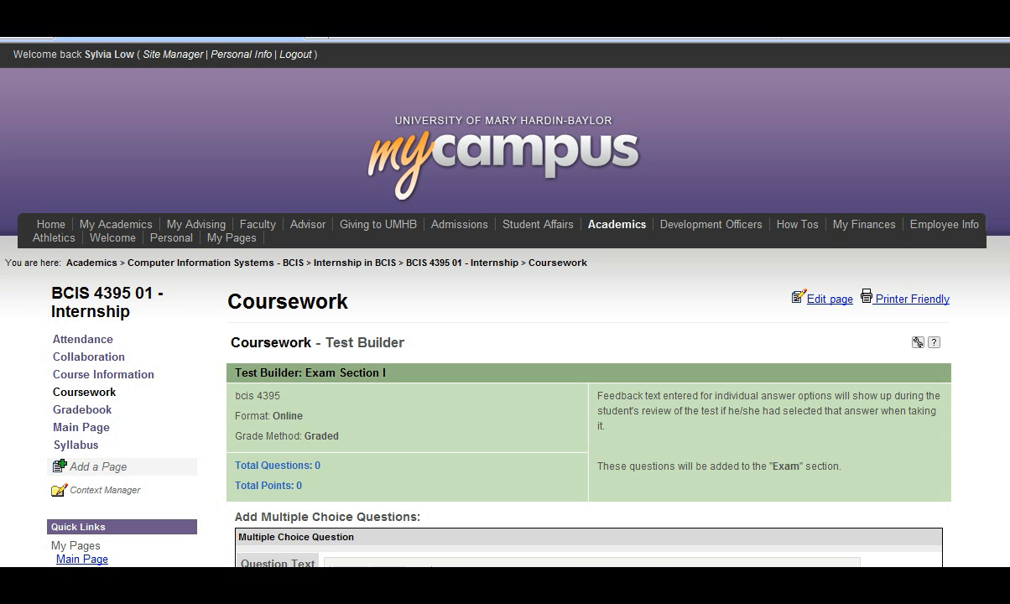
Switch to the PMP Certification Test document in Word and copy question 1 with its four answers
{"action": "scroll", "coordinate": [505, 335], "scroll_direction": "down", "scroll_amount": 5}
{"action": "scroll", "coordinate": [505, 335], "scroll_direction": "down", "scroll_amount": 5}
{"action": "scroll", "coordinate": [505, 336], "scroll_direction": "up", "scroll_amount": 1}
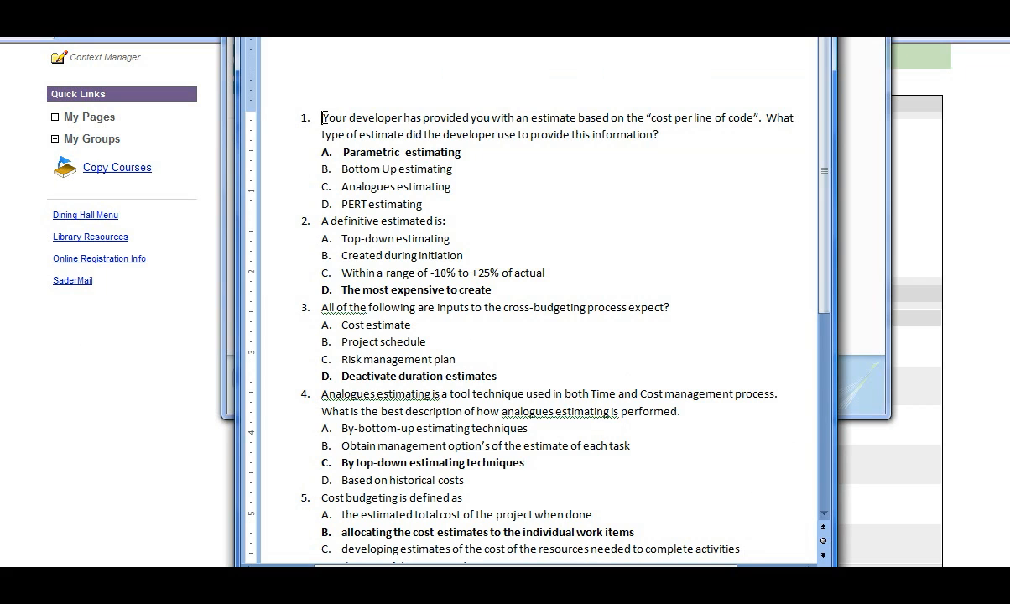
{"action": "left_click_drag", "start_coordinate": [323, 118], "coordinate": [429, 205]}
{"action": "right_click", "coordinate": [410, 138]}
{"action": "left_click", "coordinate": [450, 166]}
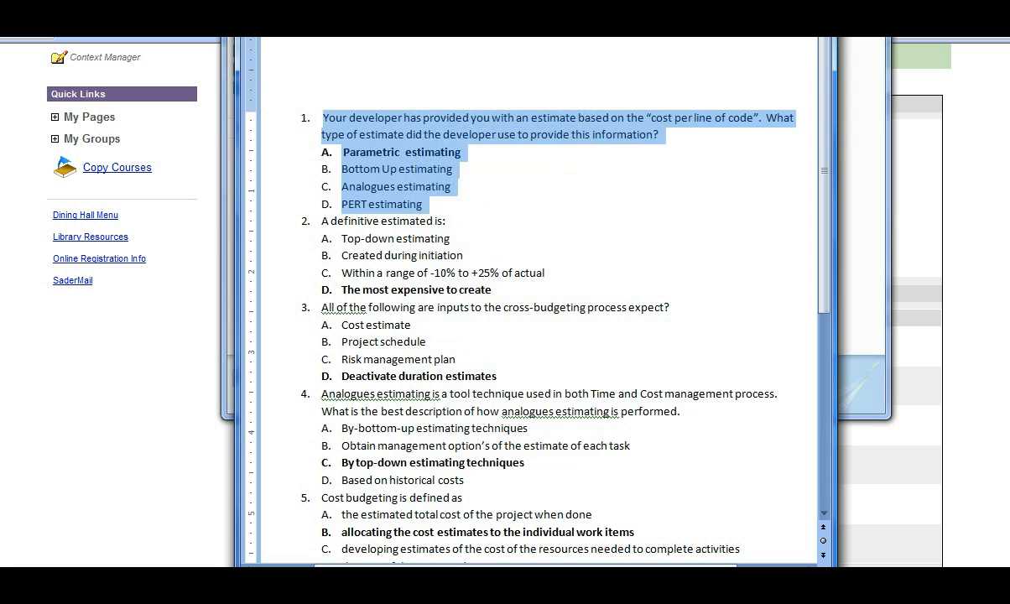
{"action": "key", "text": "super+Down"}
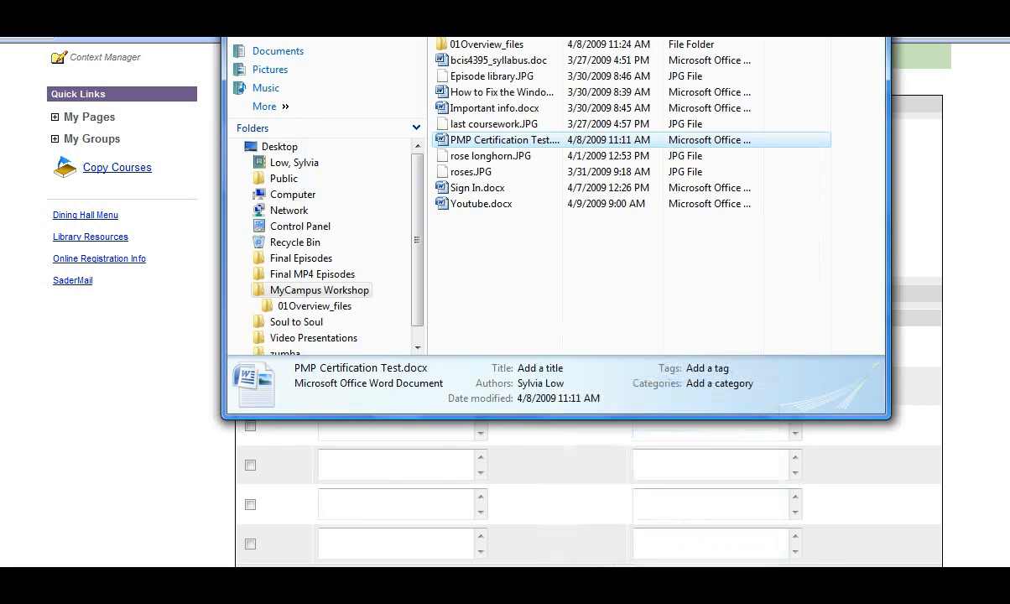
Paste the copied question into the first question's text with clipboard access allowed and Word code cleaned, and delete its leading number
{"action": "right_click", "coordinate": [336, 176]}
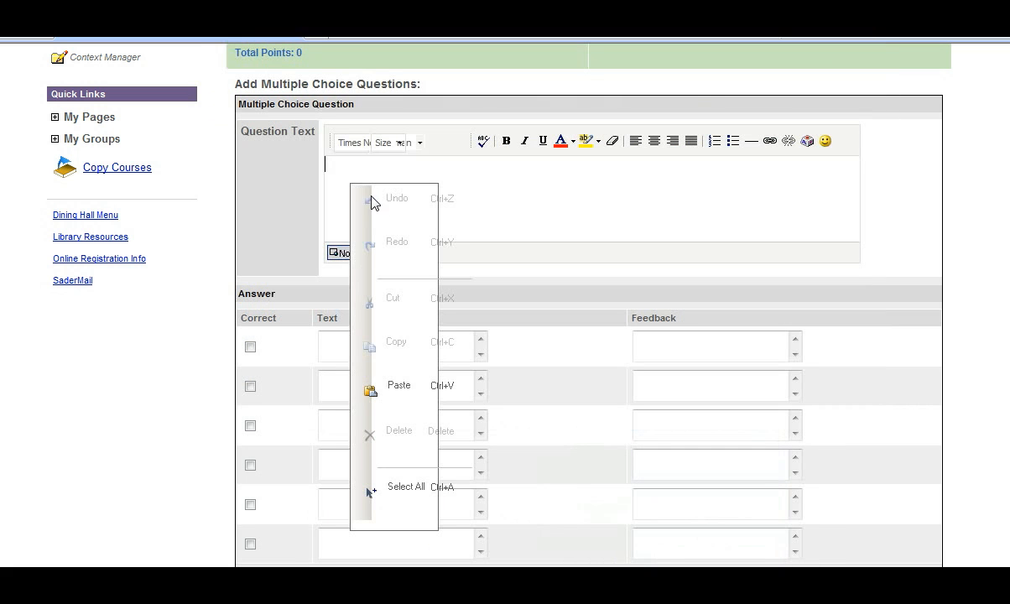
{"action": "left_click", "coordinate": [398, 394]}
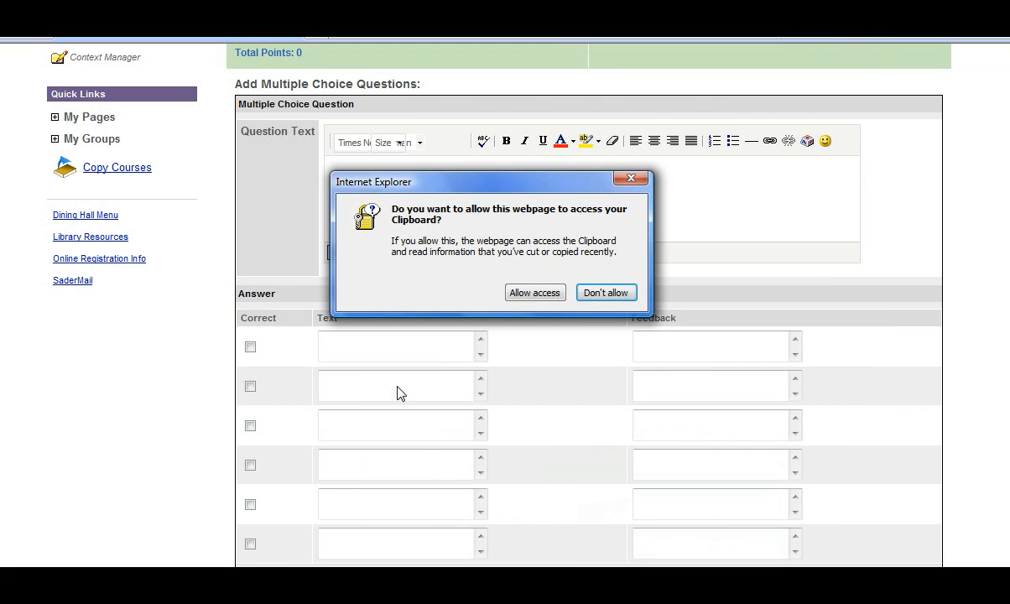
{"action": "left_click", "coordinate": [531, 293]}
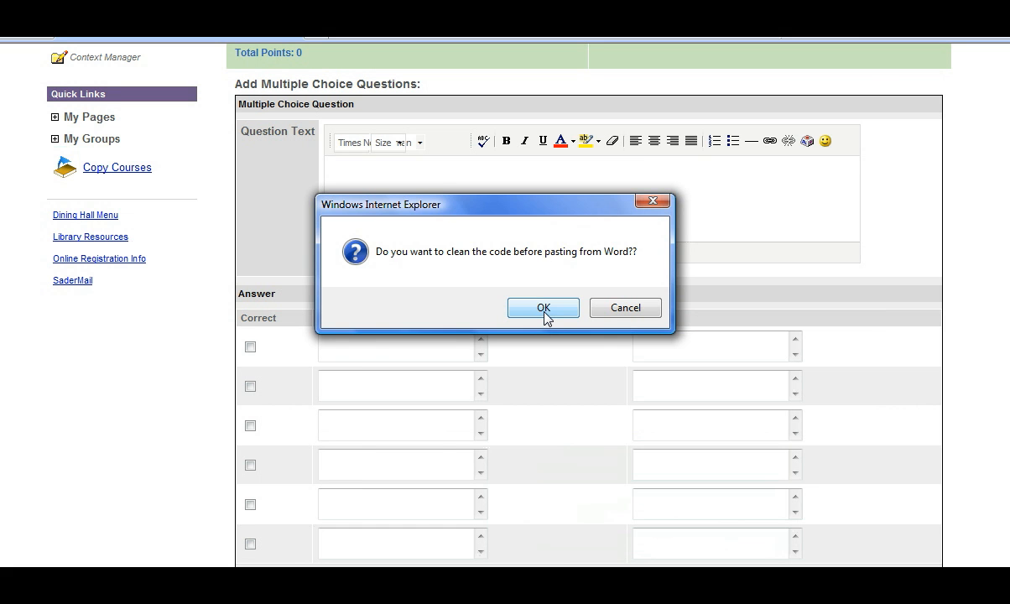
{"action": "left_click", "coordinate": [543, 307]}
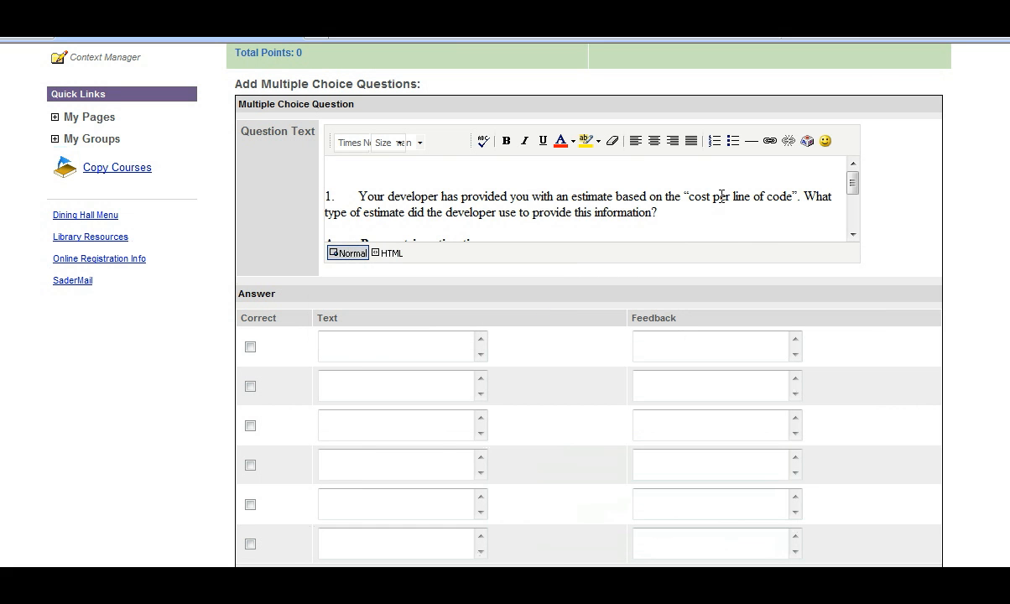
{"action": "left_click_drag", "start_coordinate": [358, 196], "coordinate": [291, 199]}
{"action": "key", "text": "BackSpace"}
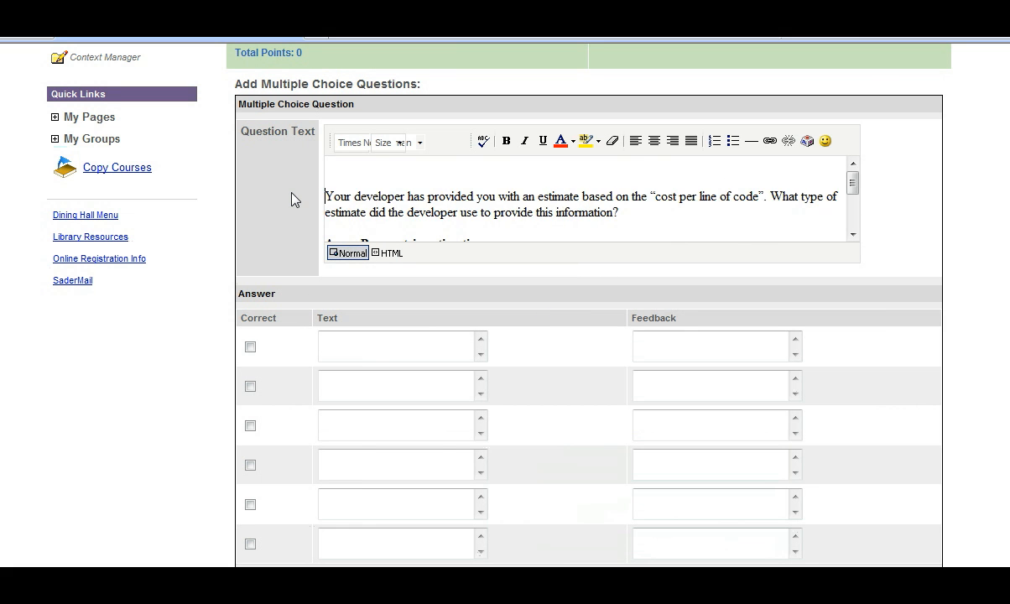
Move the answers Parametric, Bottom Up, Analogues and PERT estimating from the question text into the first four answer text boxes
{"action": "left_click_drag", "start_coordinate": [852, 181], "coordinate": [852, 195]}
{"action": "left_click_drag", "start_coordinate": [323, 183], "coordinate": [485, 183]}
{"action": "left_click", "coordinate": [333, 347]}
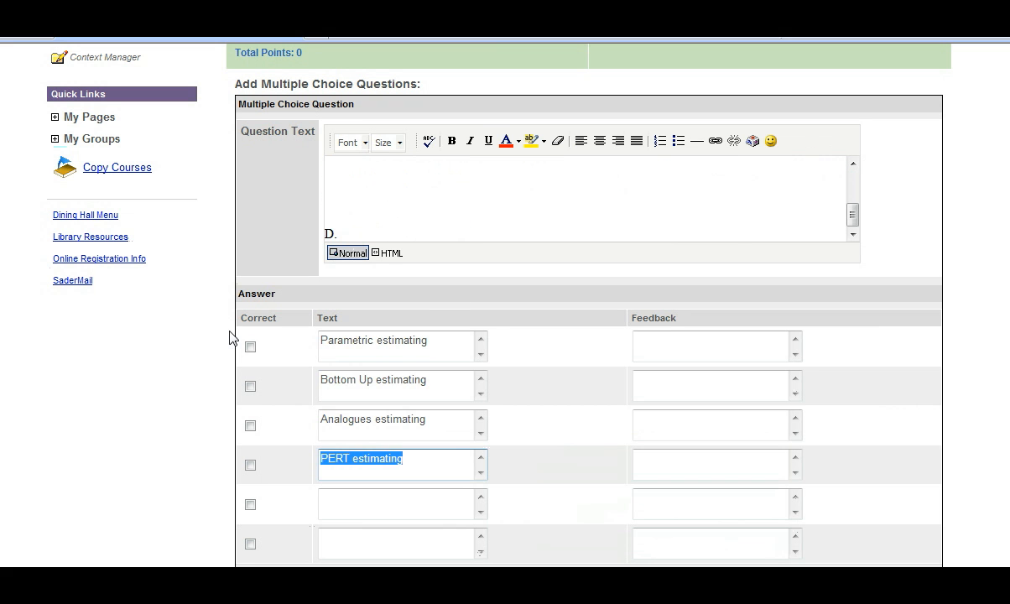
{"action": "left_click", "coordinate": [401, 340]}
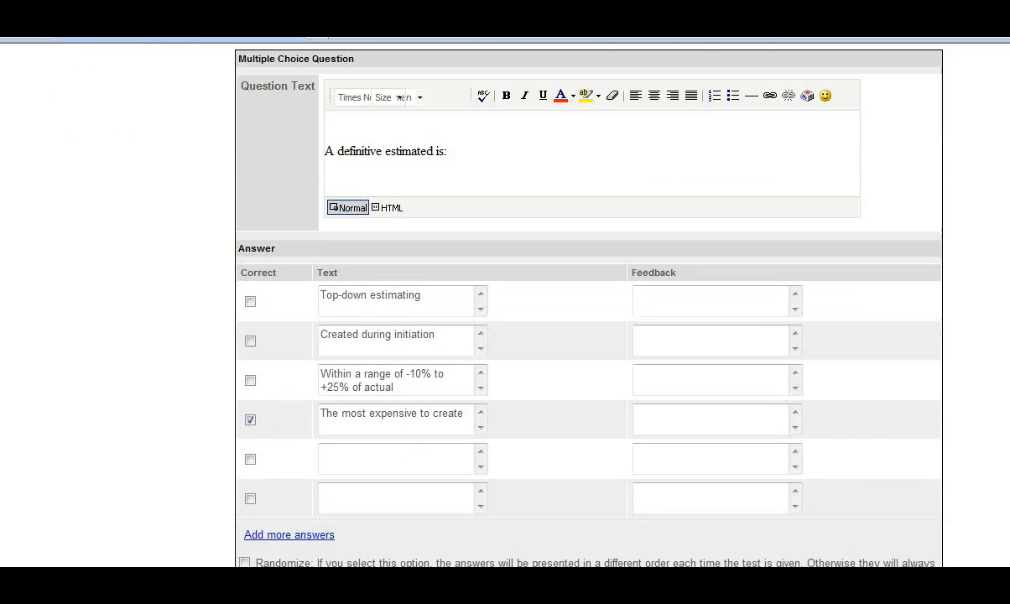
Look through the remaining multiple choice questions of the exam and their answers
{"action": "scroll", "coordinate": [587, 335], "scroll_direction": "down", "scroll_amount": 10}
{"action": "scroll", "coordinate": [289, 270], "scroll_direction": "down", "scroll_amount": 3}
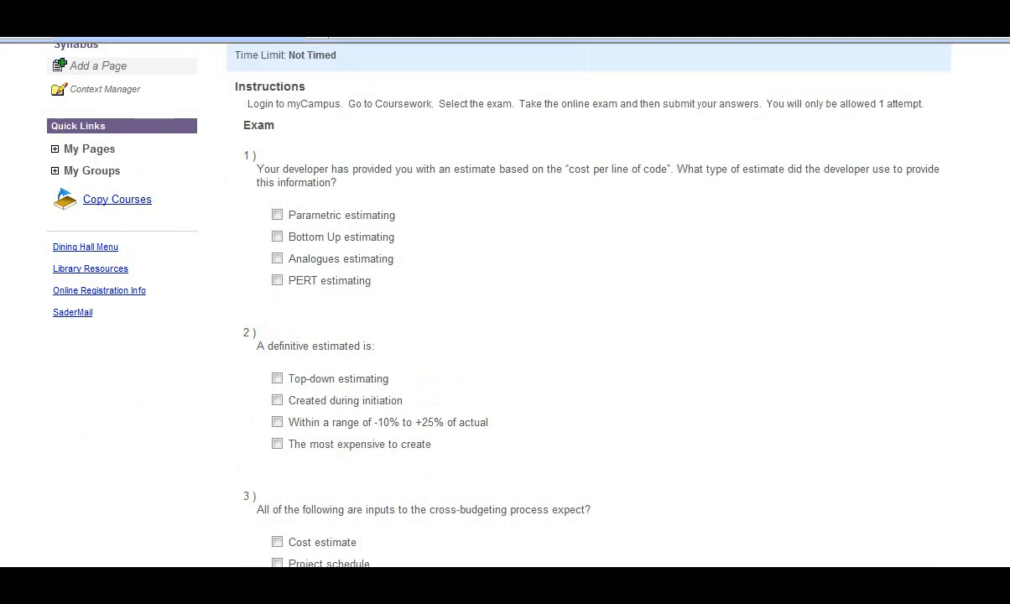
Look over the first three questions in the preview of Exam Section I and exit the preview
{"action": "scroll", "coordinate": [505, 304], "scroll_direction": "down", "scroll_amount": 1}
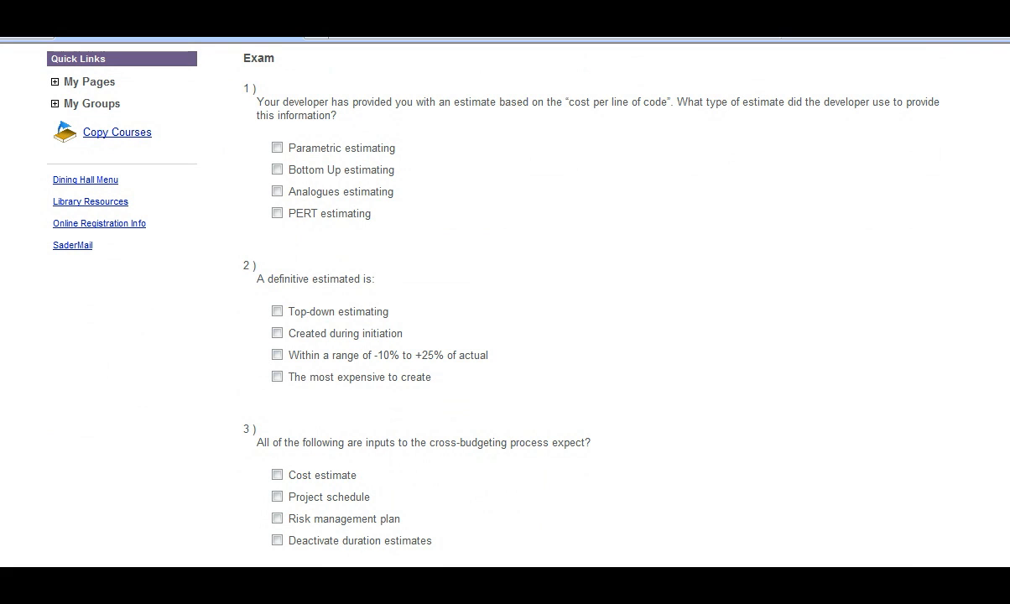
{"action": "scroll", "coordinate": [389, 363], "scroll_direction": "up", "scroll_amount": 4}
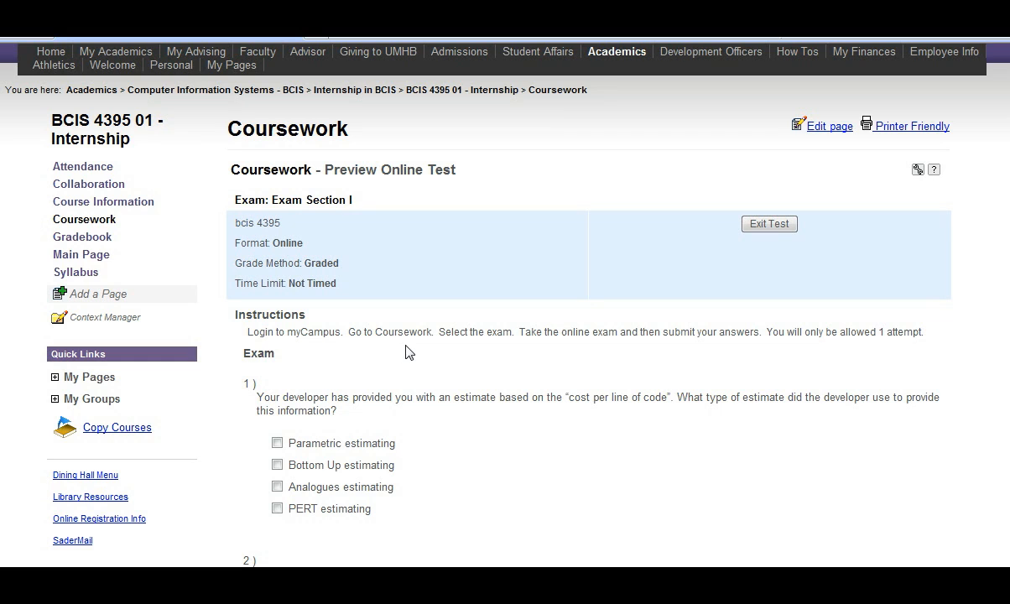
{"action": "left_click", "coordinate": [773, 224]}
Mark Parametric estimating as the correct answer to the first question and save the exam's questions
{"action": "left_click_drag", "start_coordinate": [1008, 126], "coordinate": [1009, 219]}
{"action": "scroll", "coordinate": [929, 234], "scroll_direction": "up", "scroll_amount": 2}
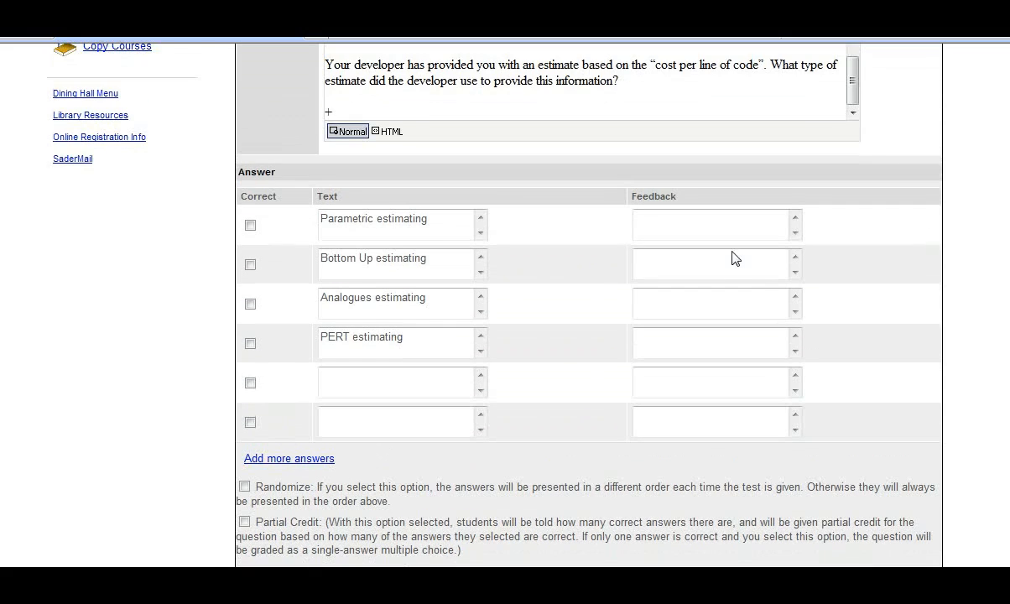
{"action": "left_click", "coordinate": [250, 225]}
{"action": "scroll", "coordinate": [589, 304], "scroll_direction": "down", "scroll_amount": 14}
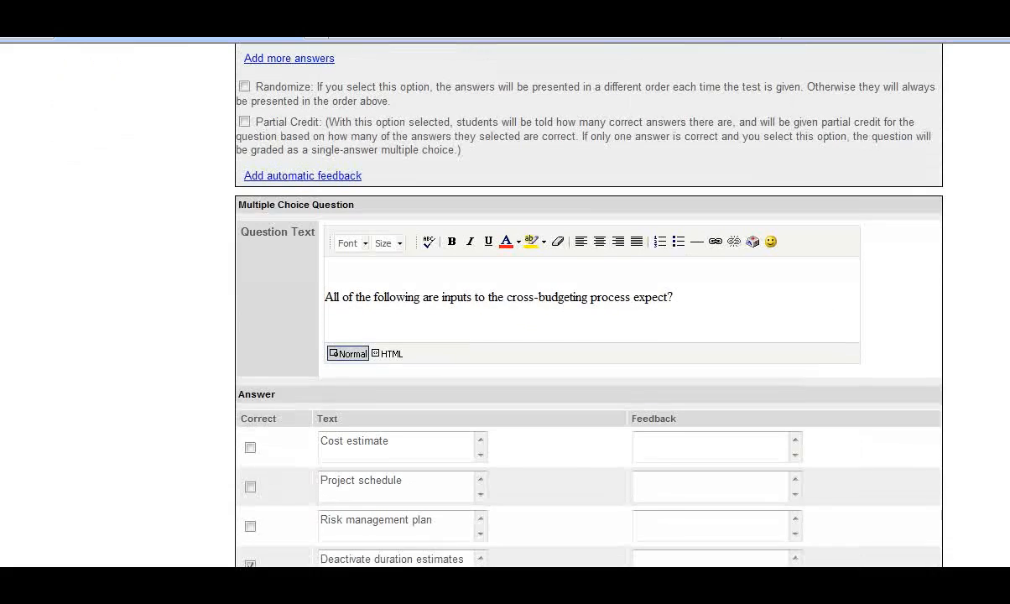
{"action": "scroll", "coordinate": [589, 304], "scroll_direction": "down", "scroll_amount": 5}
{"action": "scroll", "coordinate": [589, 305], "scroll_direction": "up", "scroll_amount": 2}
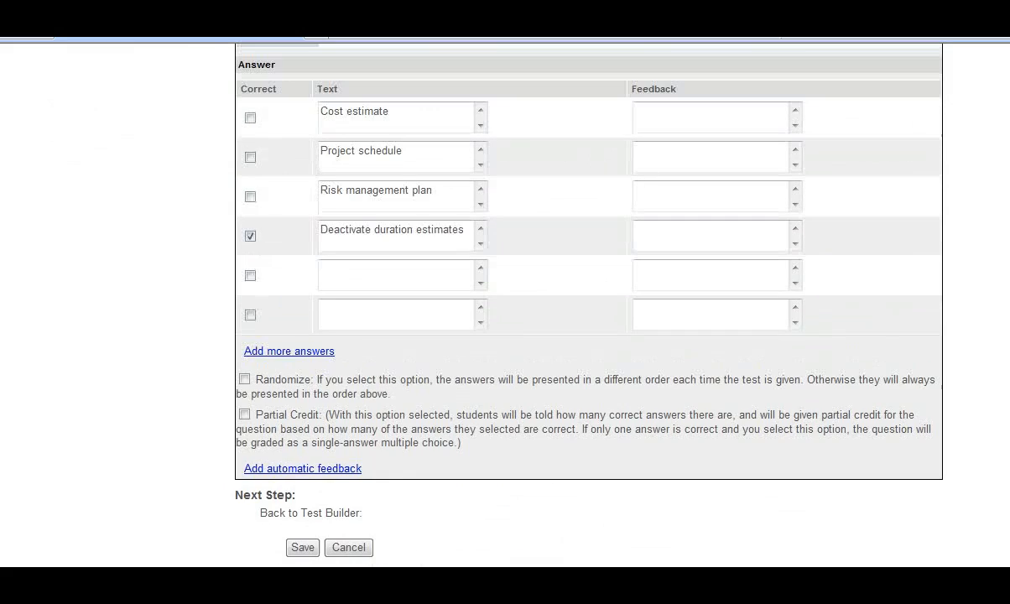
{"action": "left_click", "coordinate": [303, 548]}
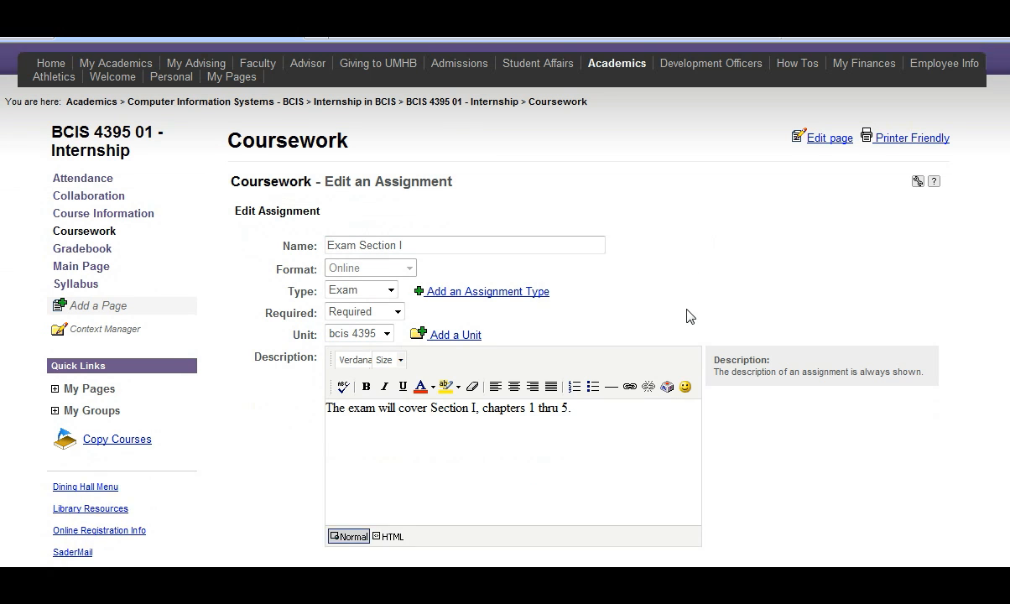
Look over the assignment details of Exam Section I and return to the Test Builder
{"action": "scroll", "coordinate": [688, 315], "scroll_direction": "down", "scroll_amount": 6}
{"action": "scroll", "coordinate": [787, 400], "scroll_direction": "down", "scroll_amount": 2}
{"action": "left_click", "coordinate": [388, 493]}
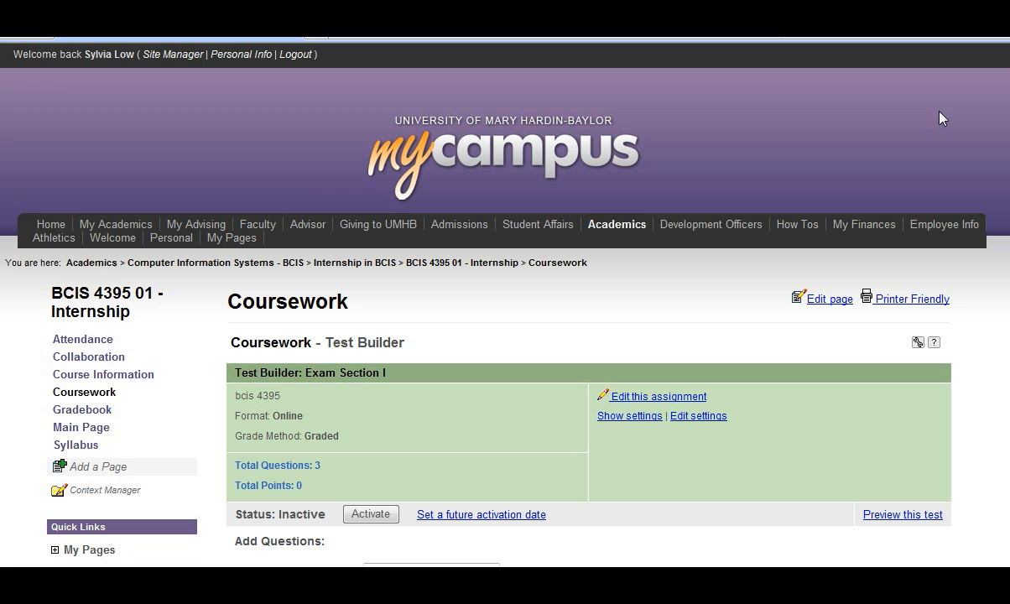
Show and edit the exam's settings, keep Extra Credit on "Allow better-then-perfect scores (e.g. 22/20)", and save them
{"action": "left_click", "coordinate": [628, 416]}
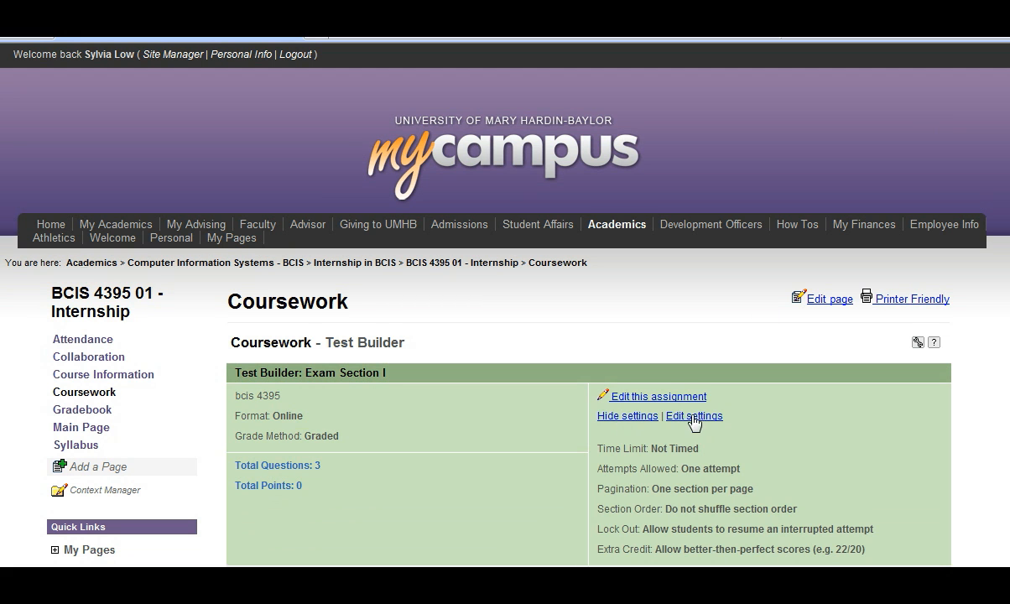
{"action": "scroll", "coordinate": [900, 451], "scroll_direction": "down", "scroll_amount": 1}
{"action": "scroll", "coordinate": [899, 451], "scroll_direction": "down", "scroll_amount": 2}
{"action": "left_click", "coordinate": [696, 174]}
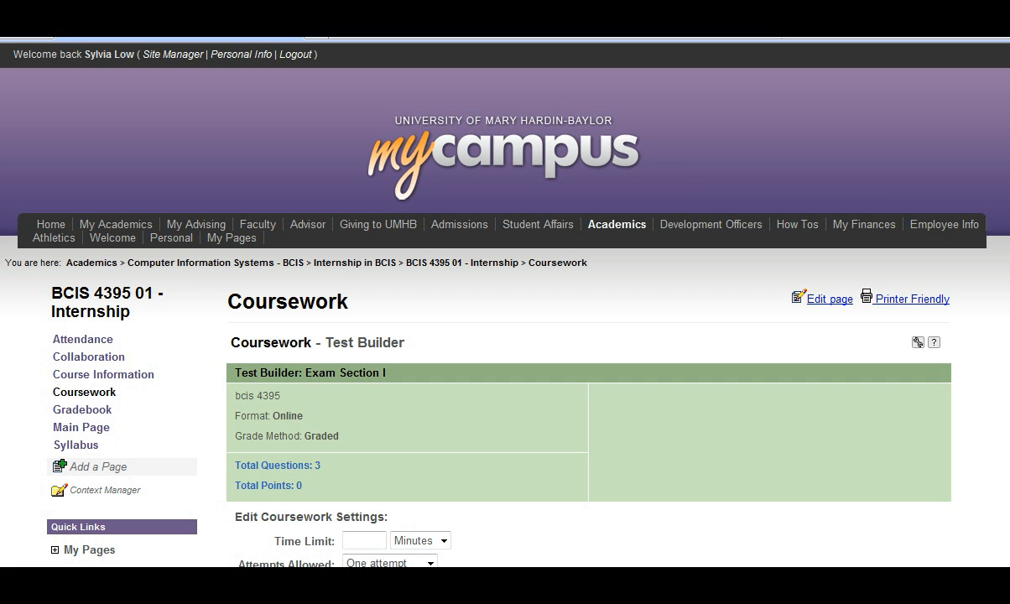
{"action": "scroll", "coordinate": [474, 302], "scroll_direction": "down", "scroll_amount": 3}
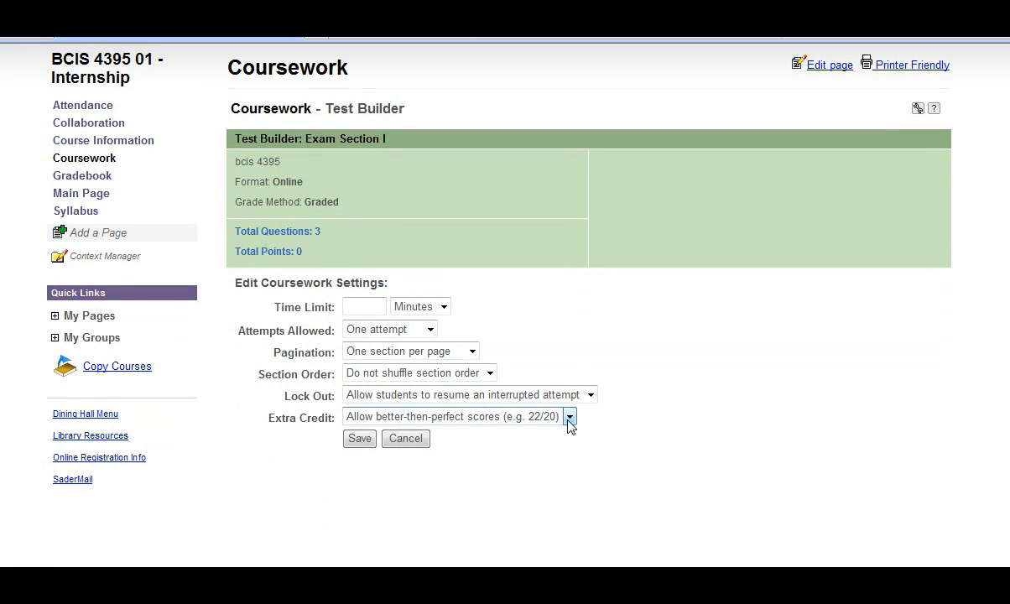
{"action": "left_click", "coordinate": [569, 416]}
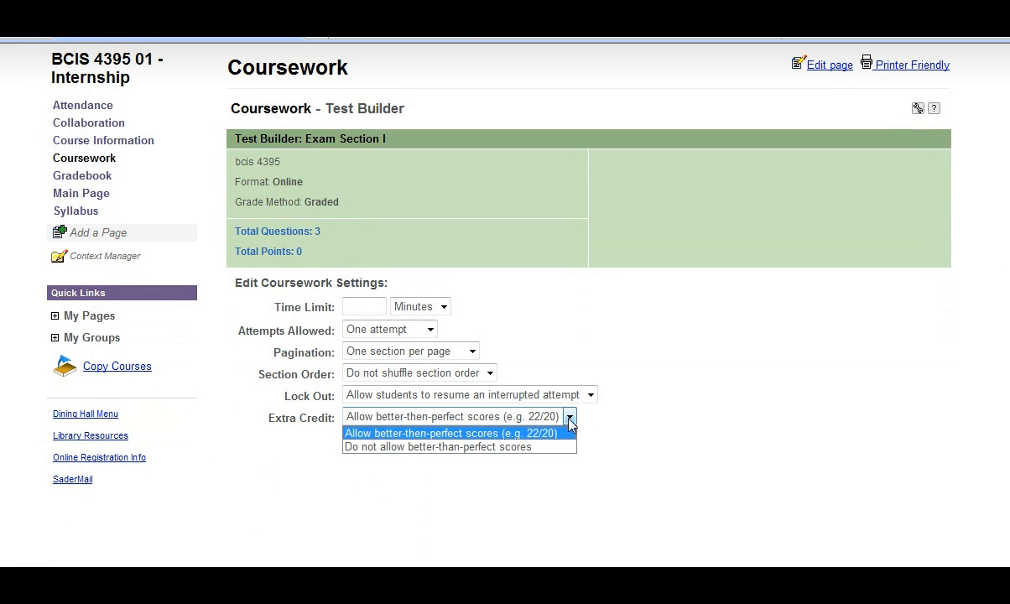
{"action": "left_click", "coordinate": [570, 419]}
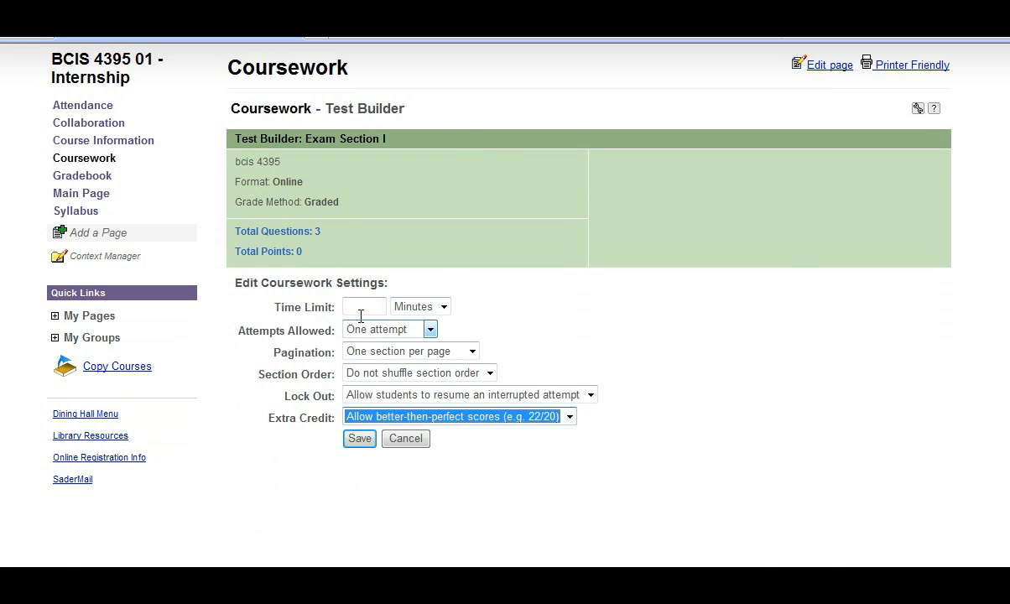
{"action": "left_click", "coordinate": [359, 438]}
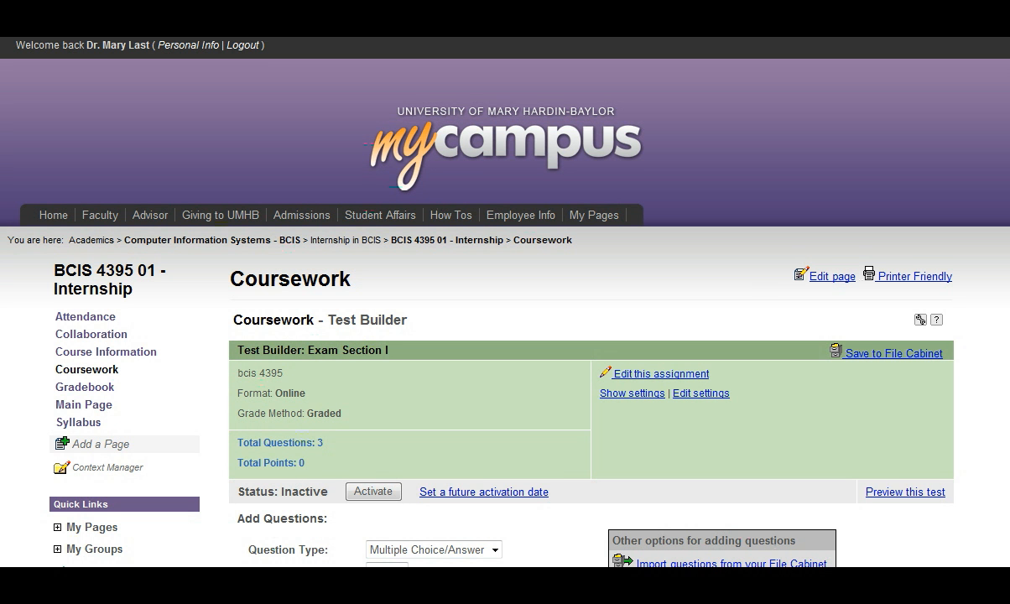
Save Exam Section I to the File Cabinet from the Test Builder
{"action": "scroll", "coordinate": [504, 336], "scroll_direction": "down", "scroll_amount": 1}
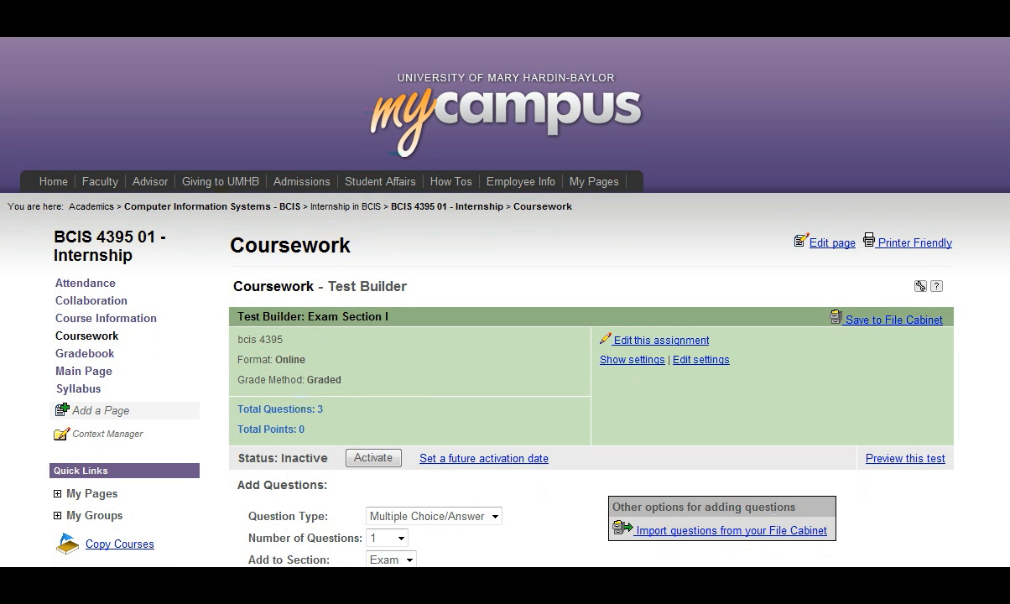
{"action": "scroll", "coordinate": [504, 336], "scroll_direction": "down", "scroll_amount": 1}
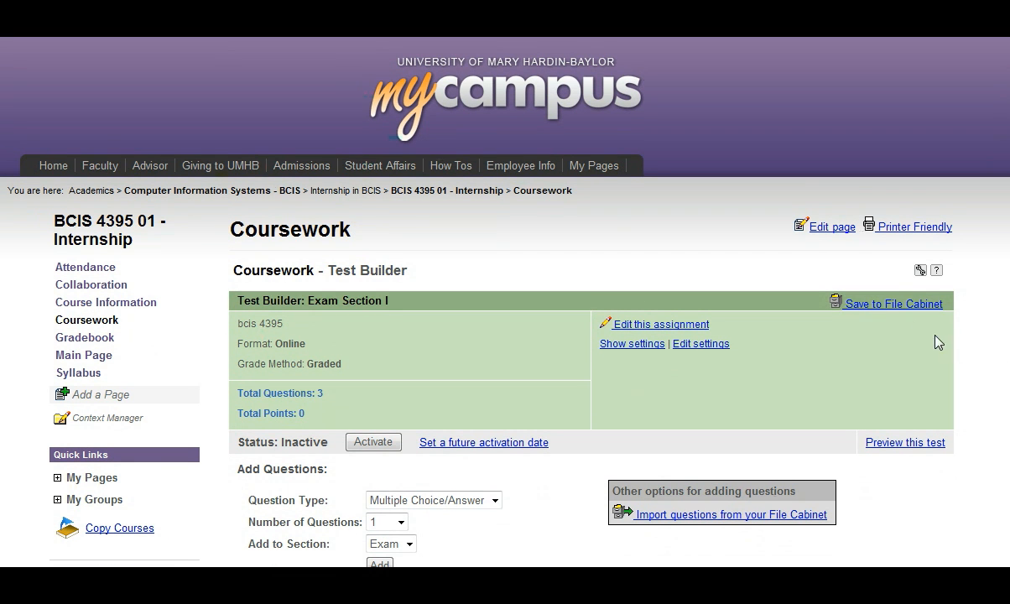
{"action": "left_click", "coordinate": [878, 308]}
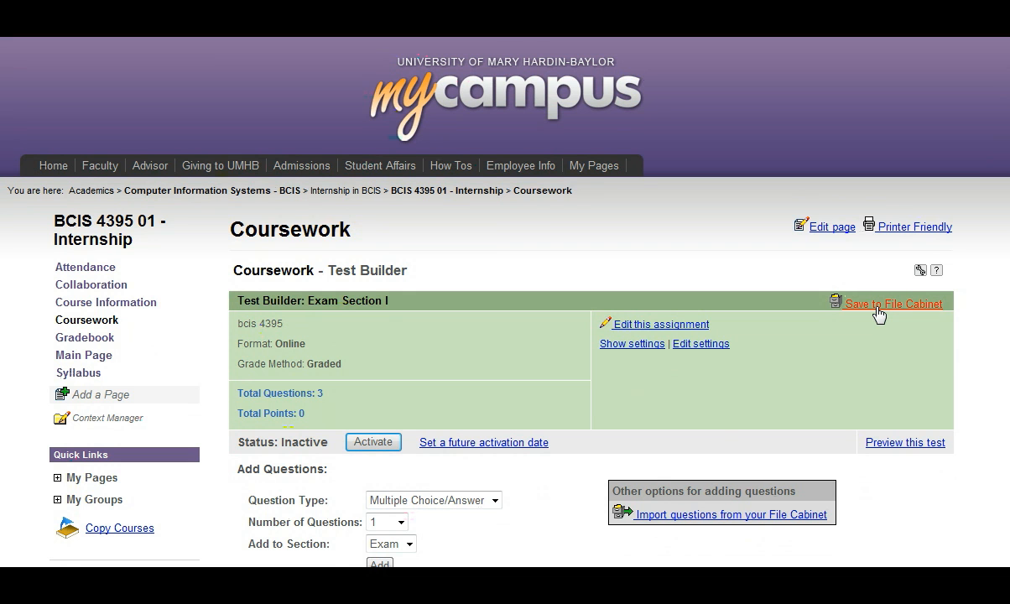